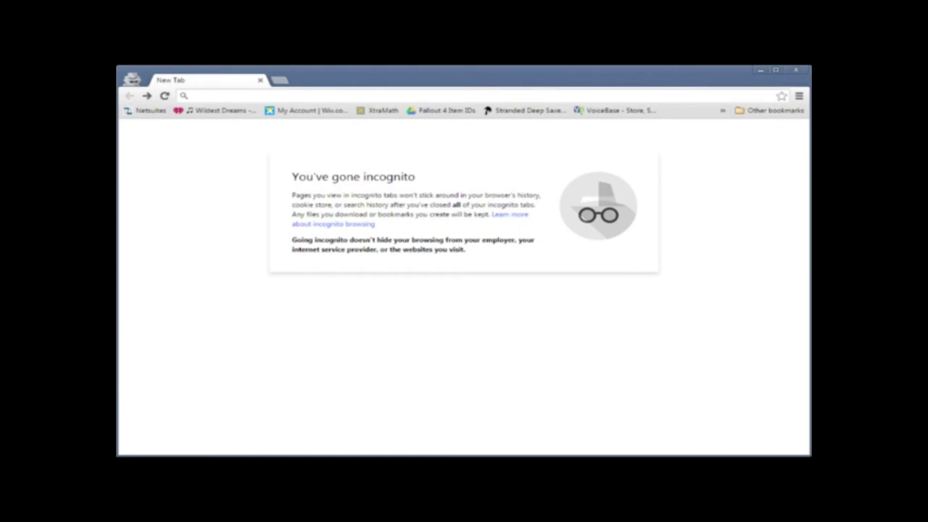
type("www.")
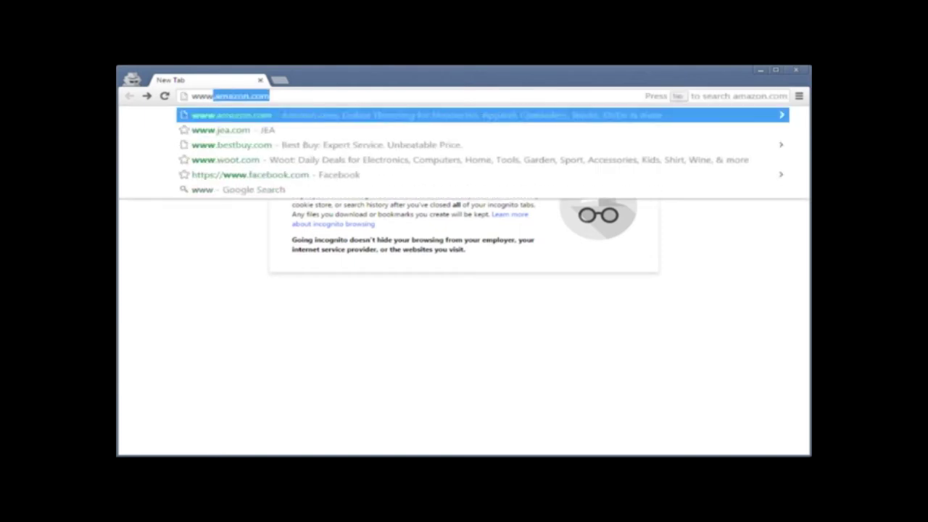
type("do")
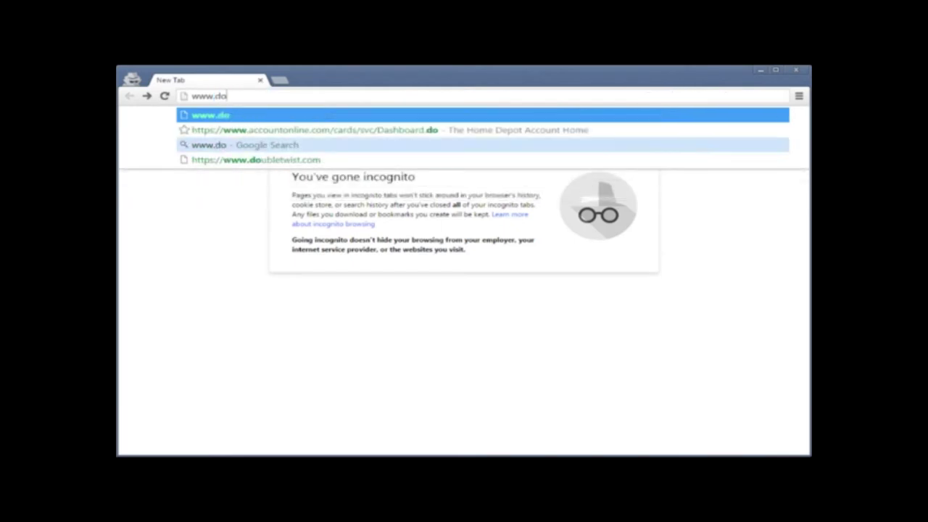
left_click(255, 160)
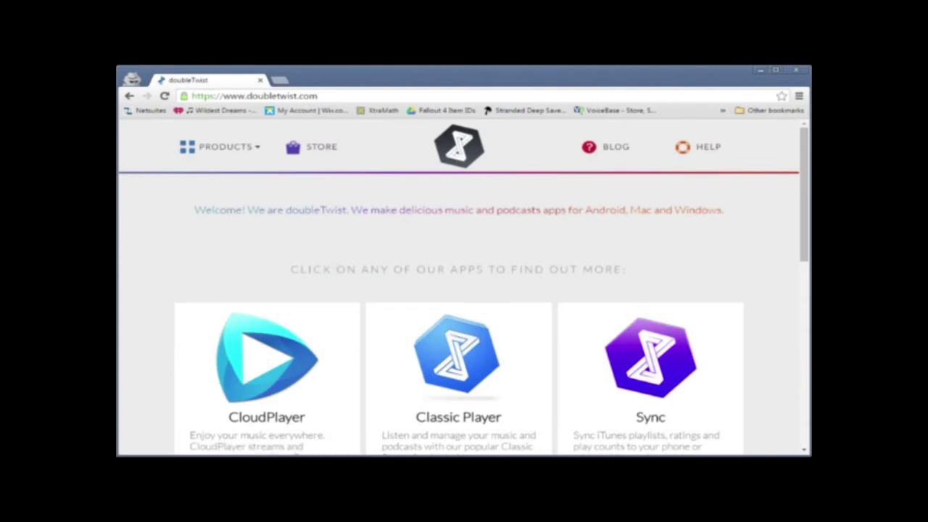
scroll(459, 304, "down", 2)
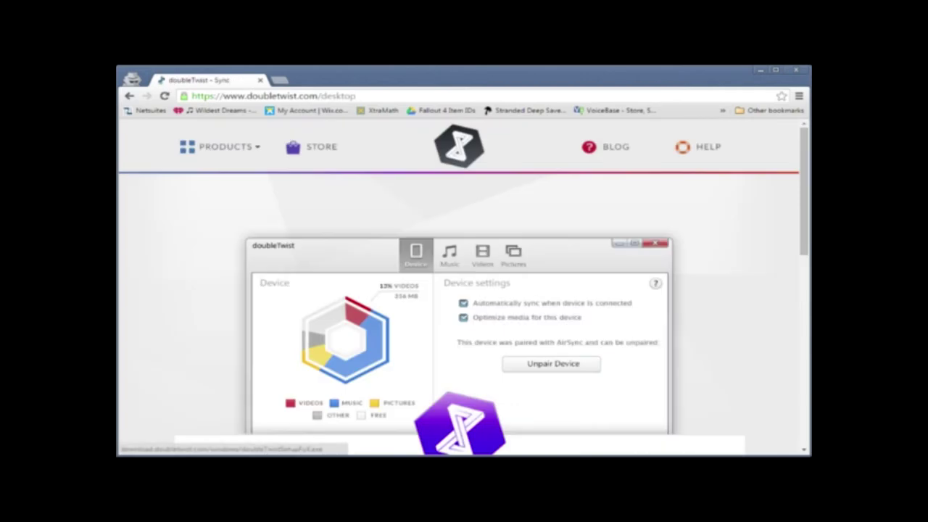
scroll(465, 290, "down", 5)
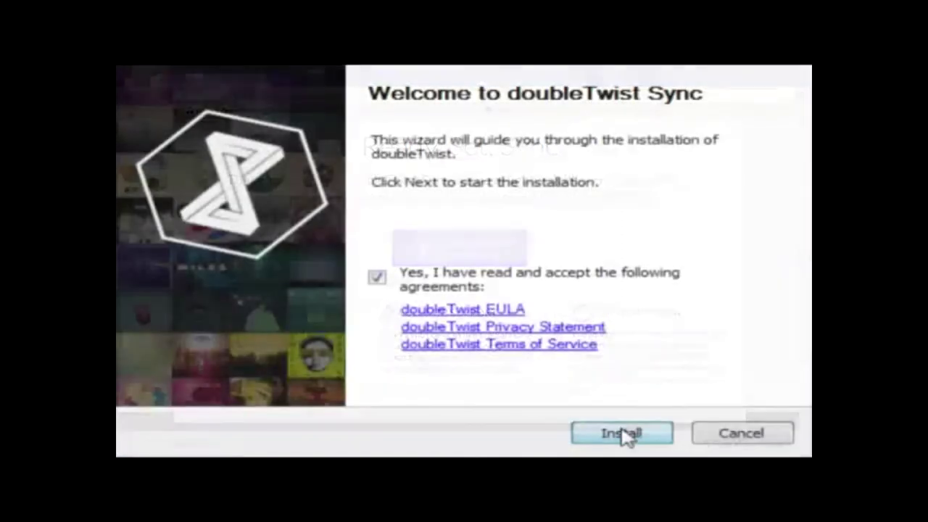
Install doubleTwist Sync, keeping Launch doubleTwist checked and Always run on startup unchecked
left_click(622, 433)
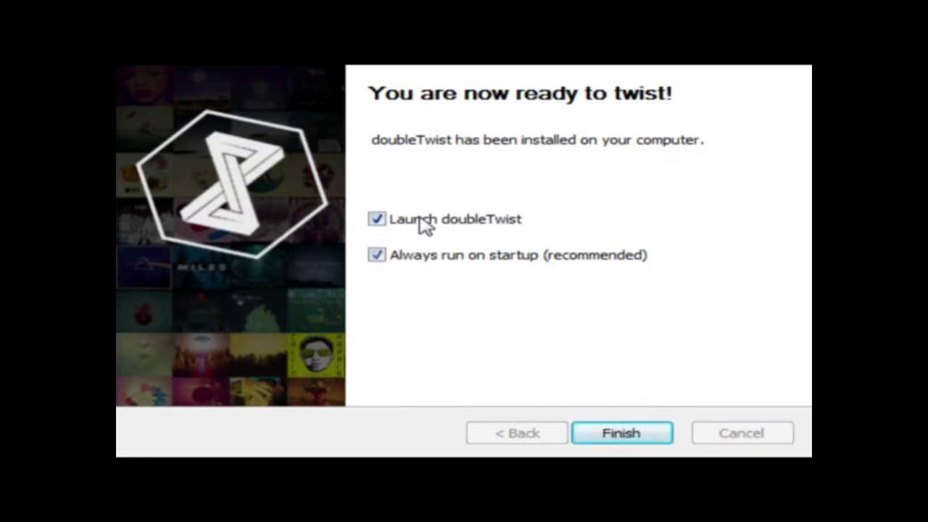
left_click(377, 256)
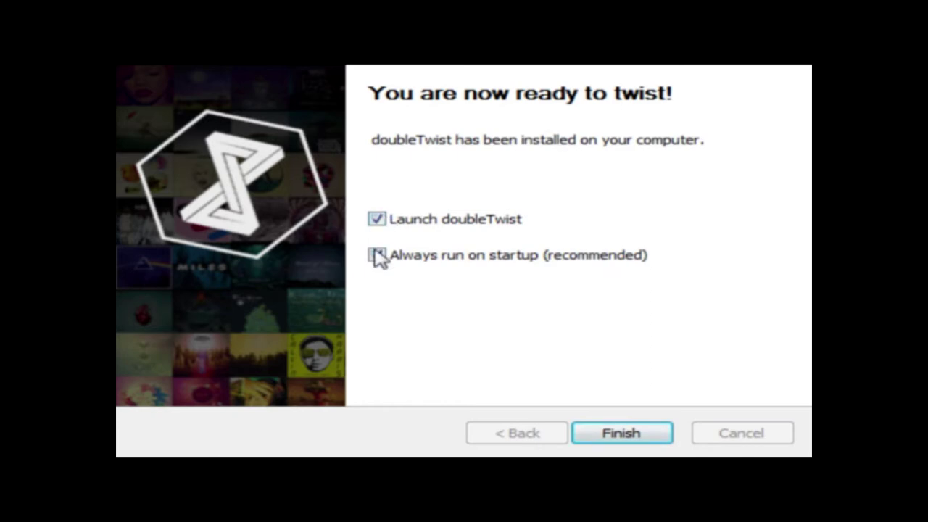
left_click(377, 256)
left_click(378, 256)
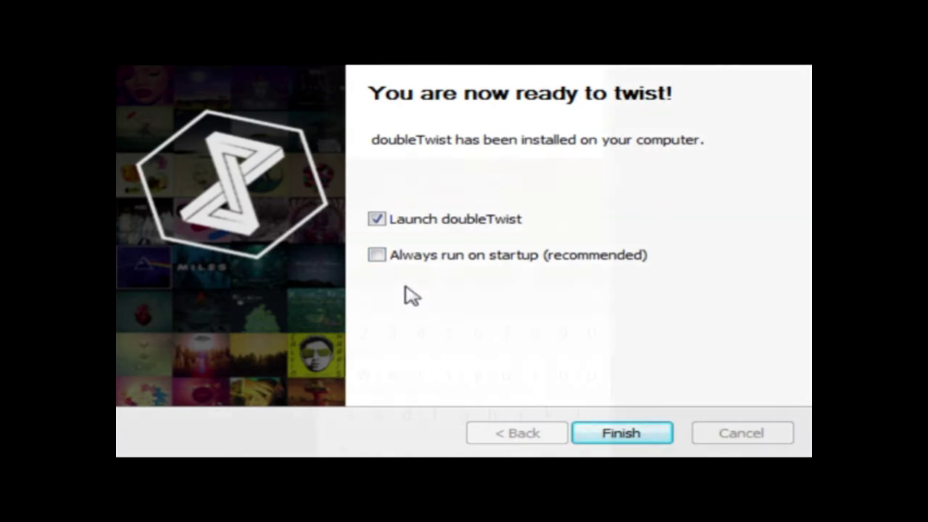
Search Play Store for 'double twist' and install doubleTwist Music Player plus the AirSync add-on
type("ble twist")
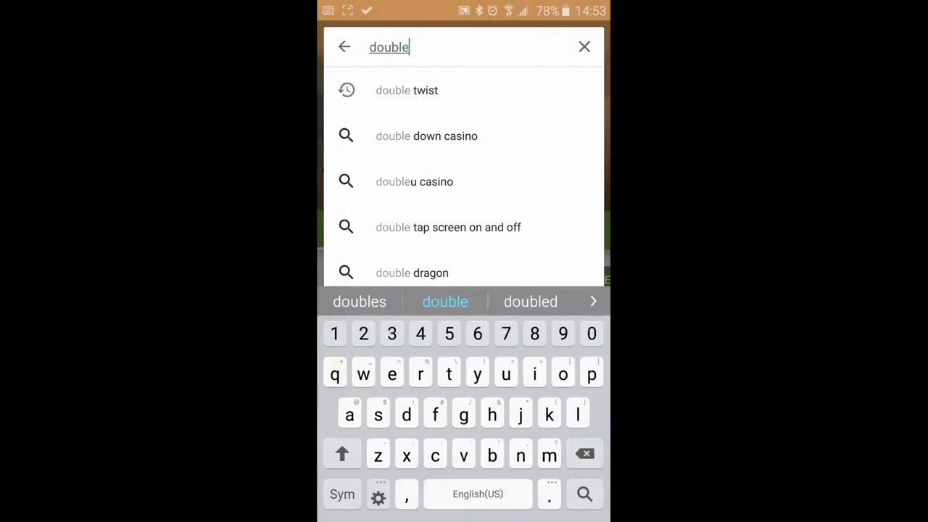
key("Return")
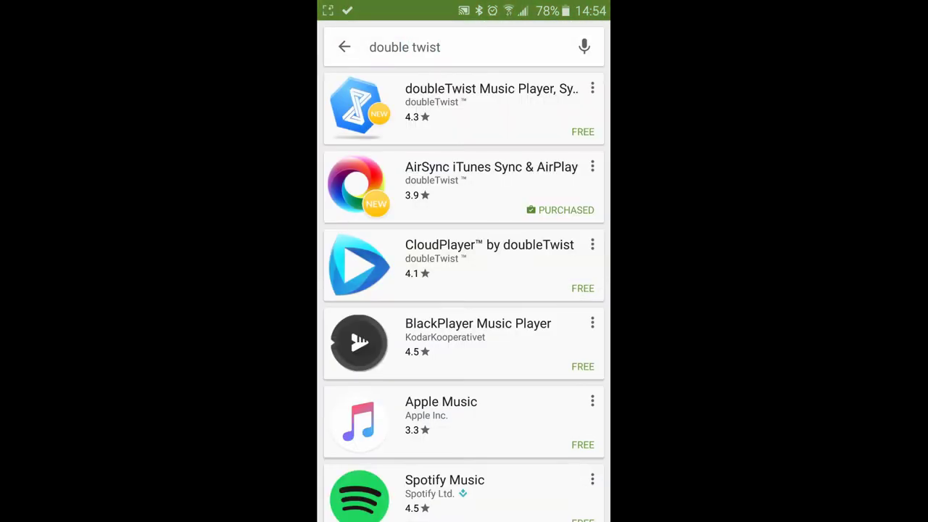
left_click(478, 109)
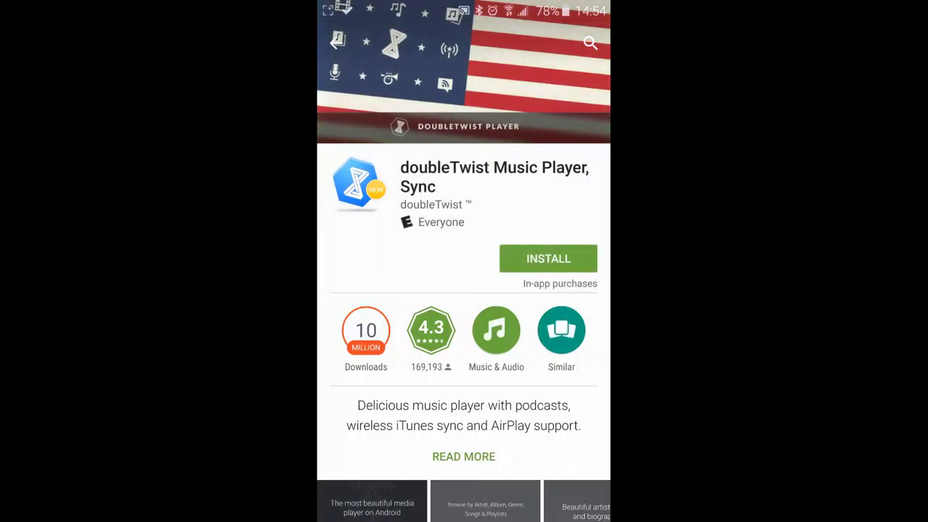
left_click(548, 258)
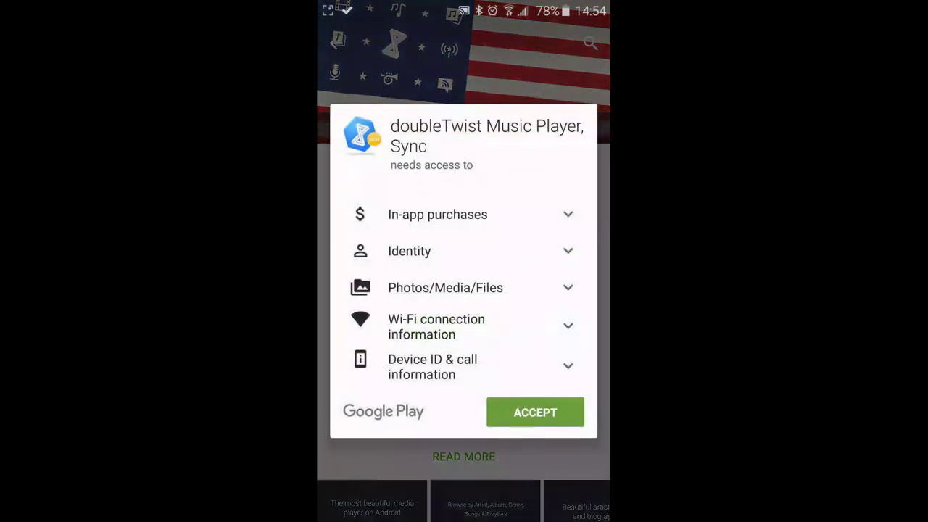
left_click(535, 412)
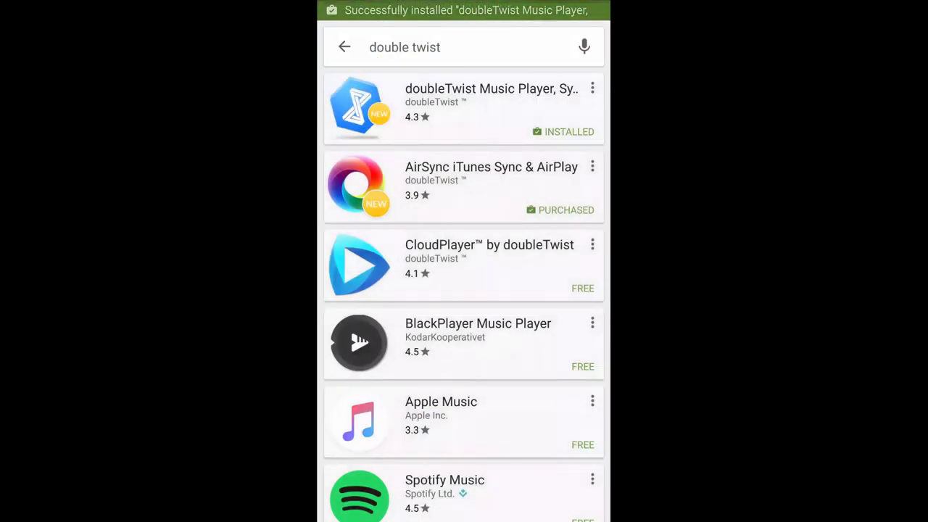
left_click(464, 184)
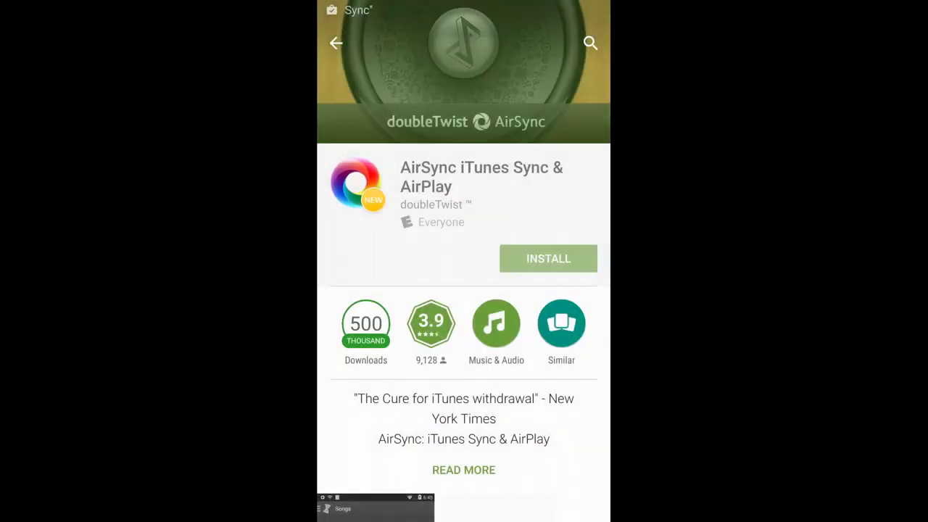
left_click(548, 258)
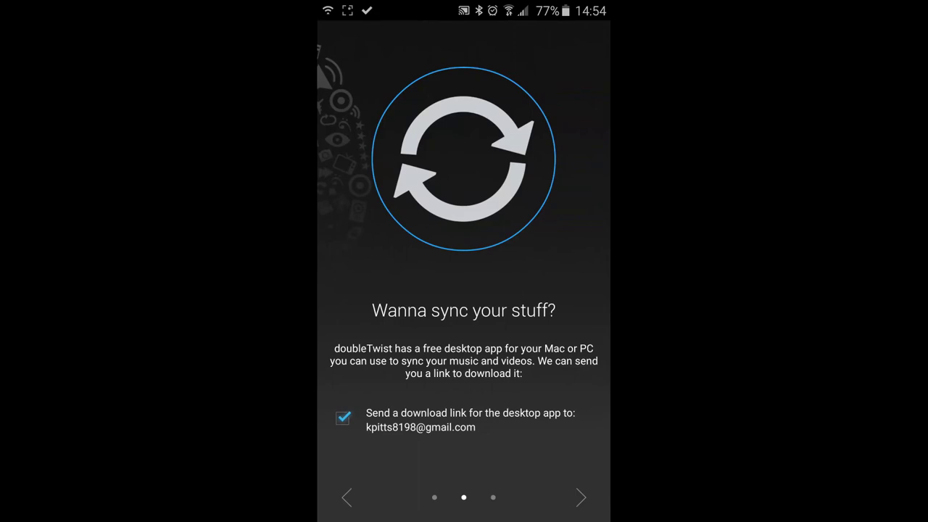
Skip the download-link e-mail, start using doubleTwist, and choose Set up AirSync in Settings
left_click(342, 418)
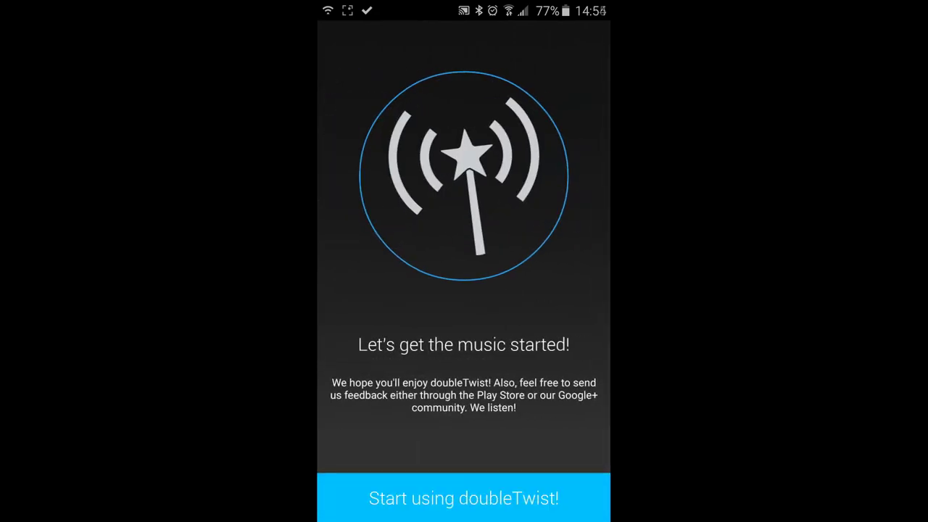
left_click(463, 499)
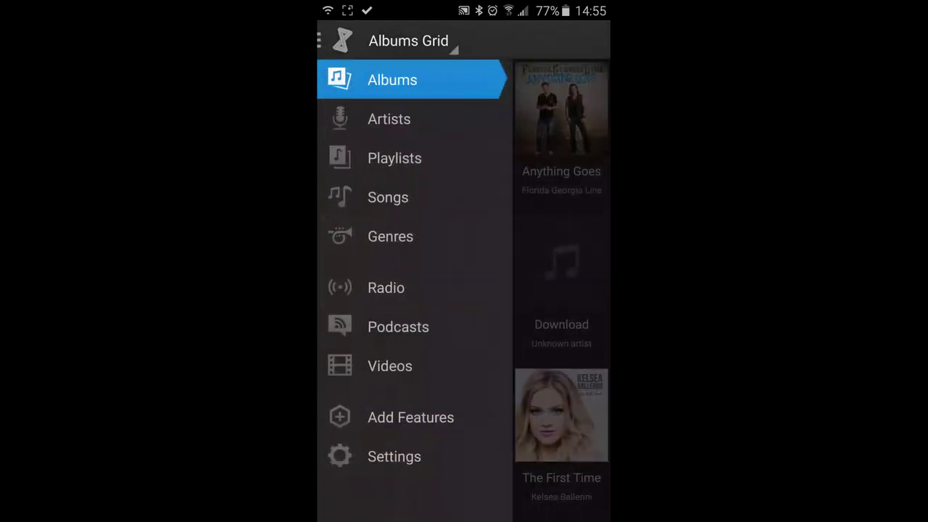
left_click(394, 457)
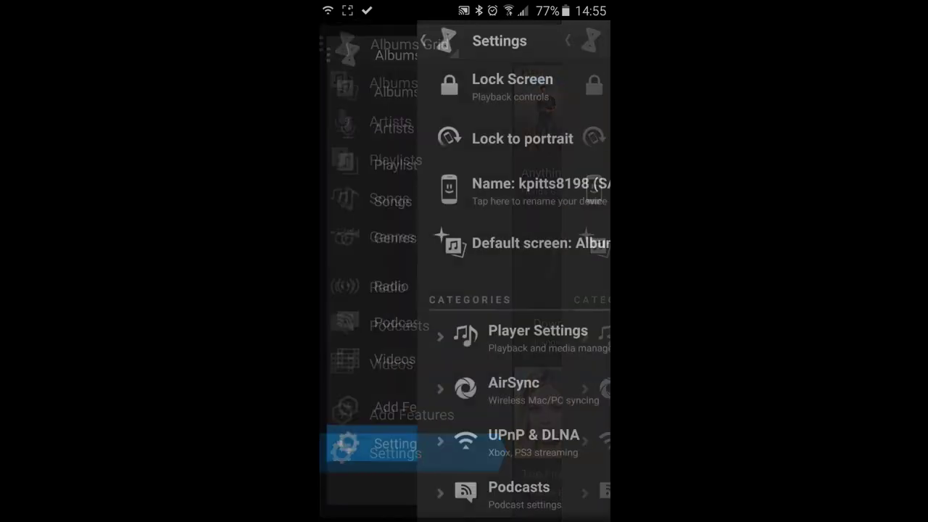
left_click(414, 389)
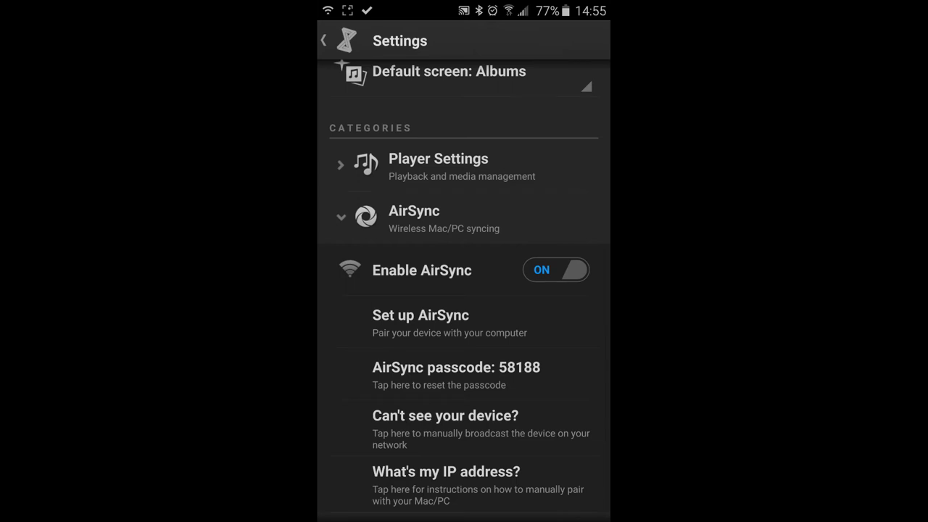
left_click(421, 322)
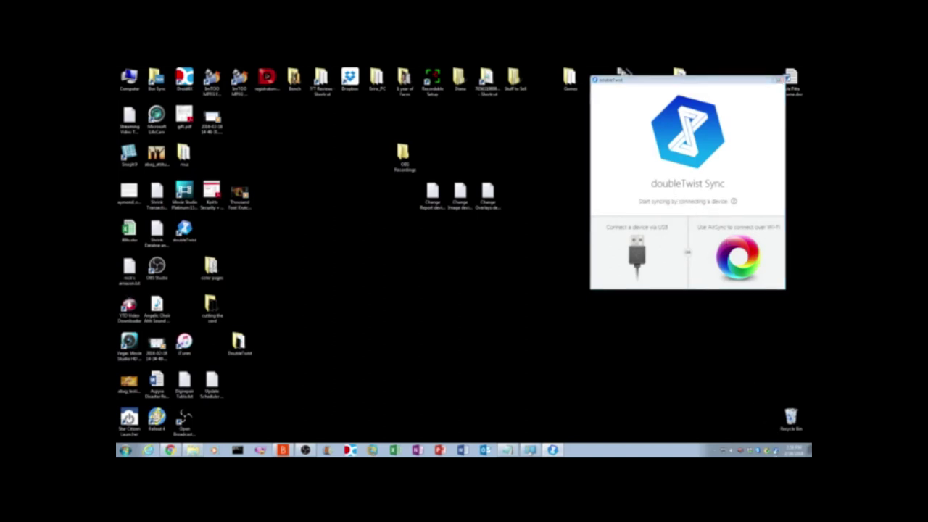
Add an AirSync device from the tray icon and connect to 10.10.0.171
right_click(768, 447)
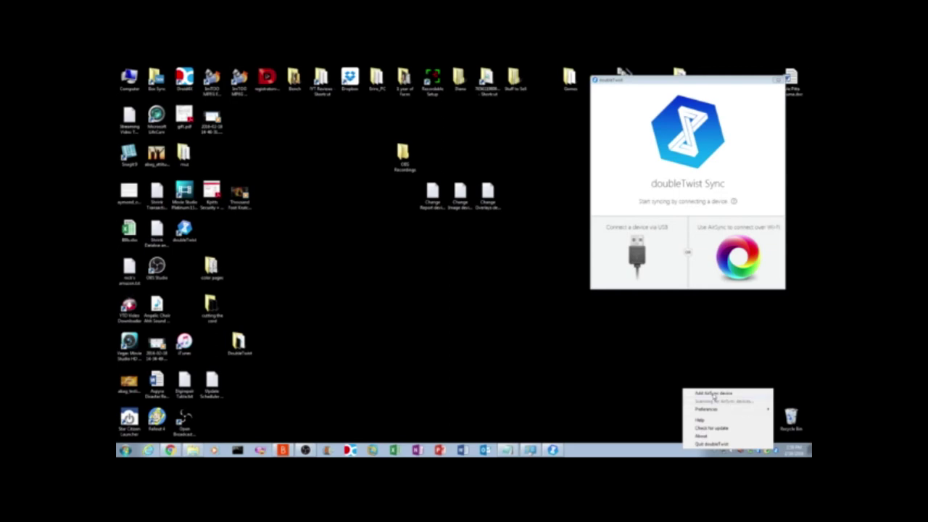
left_click(714, 394)
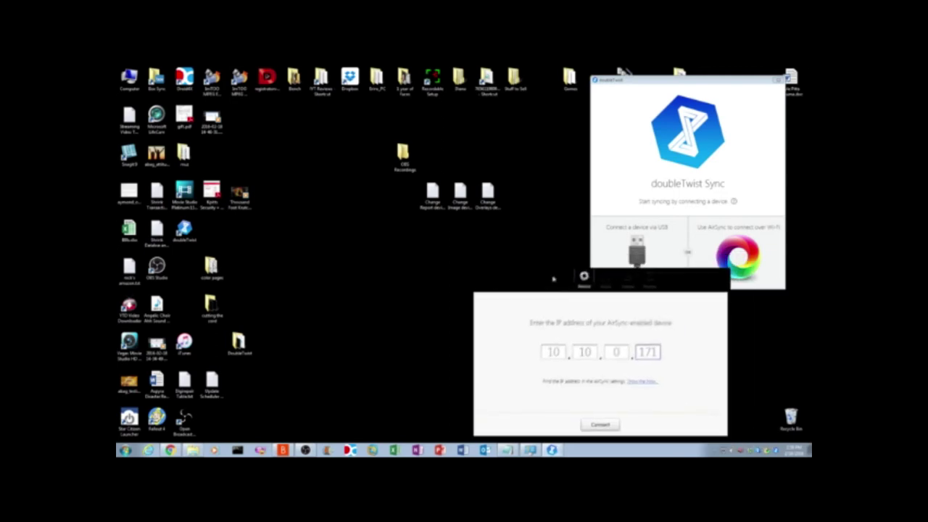
left_click_drag(553, 280, 548, 283)
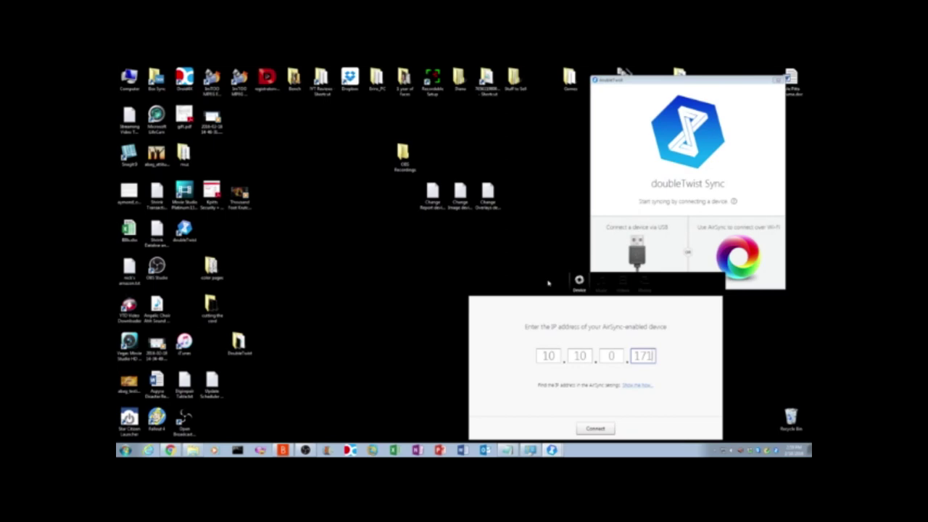
key("Return")
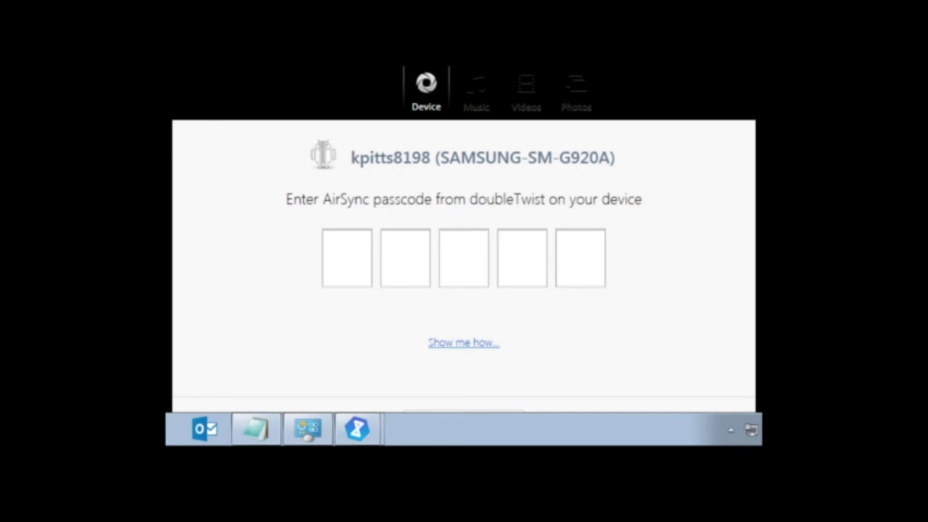
Enter the five-digit AirSync passcode shown on the phone
left_click(338, 254)
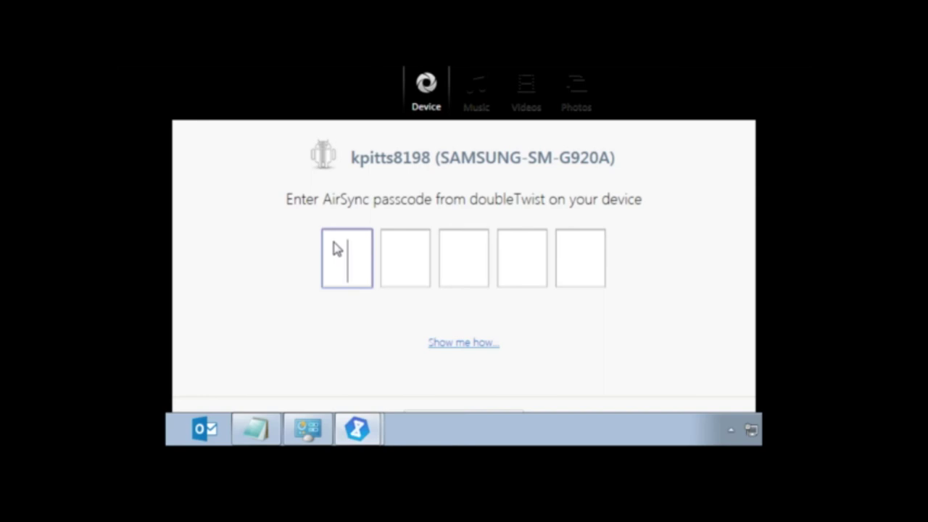
type("11051")
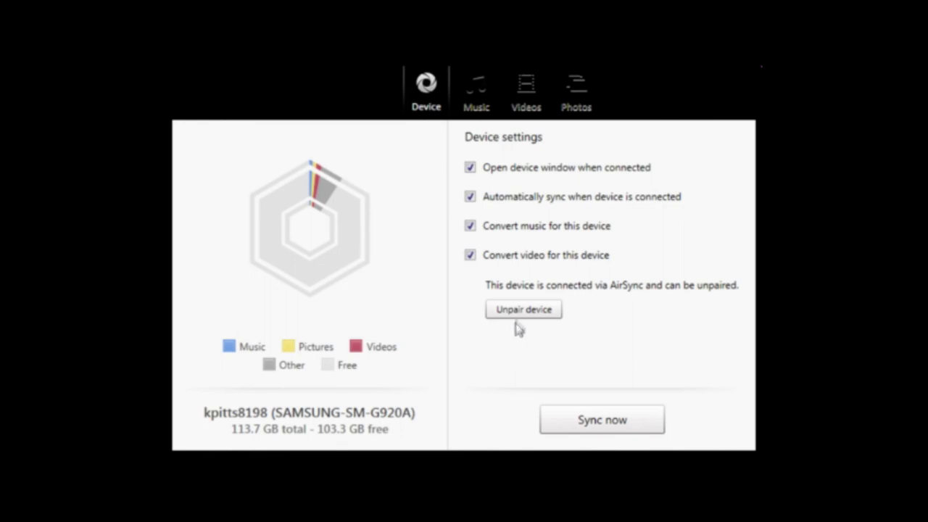
Start a wireless sync with Sync now in the phone's device window
left_click(590, 421)
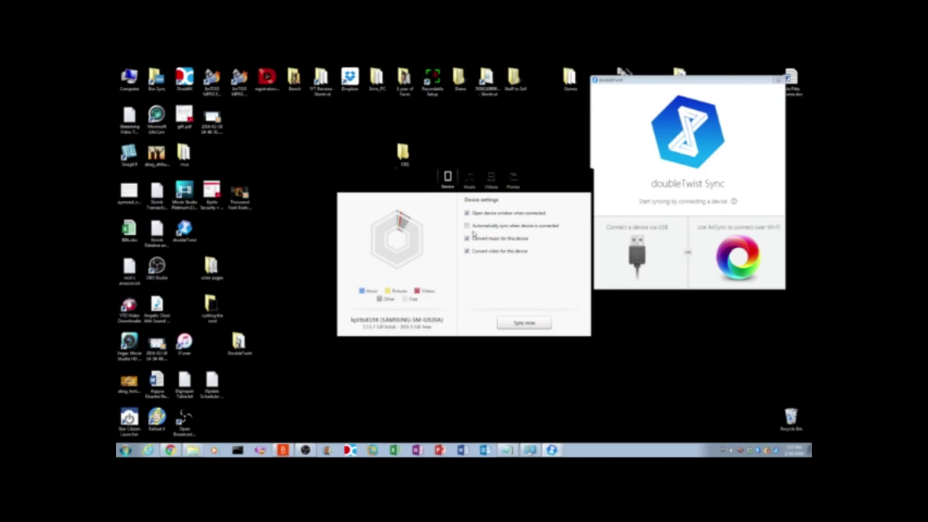
Enable Automatically sync when device is connected and start another sync
left_click(467, 226)
left_click(513, 325)
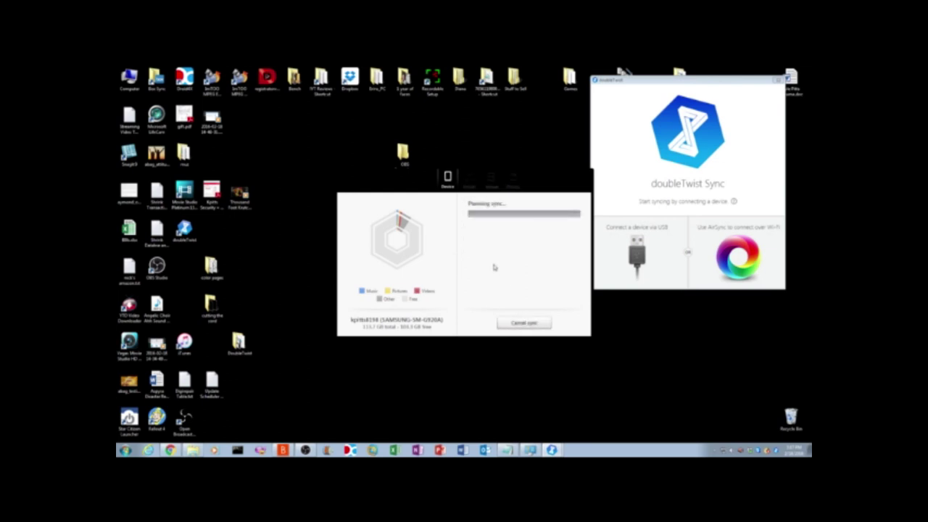